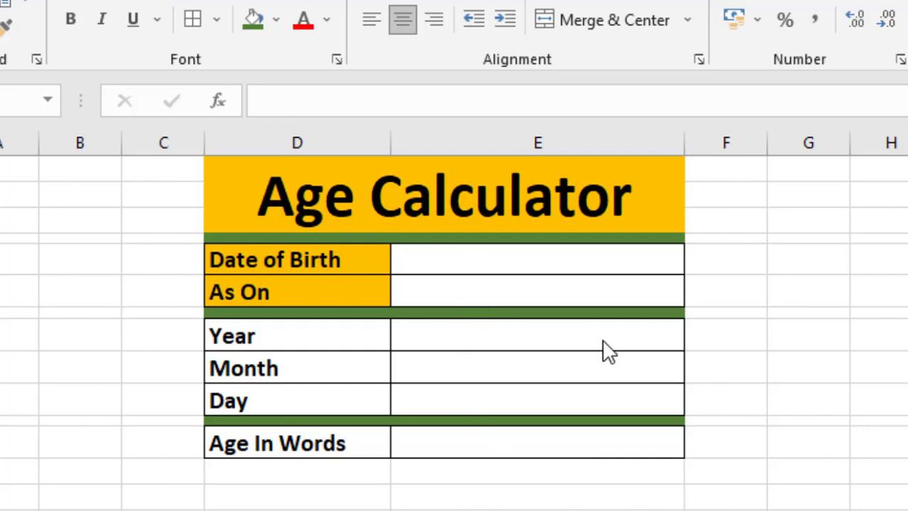
Step: Enter 10/08/1990 as the Date of Birth and =TODAY() as the As On date
click(468, 260)
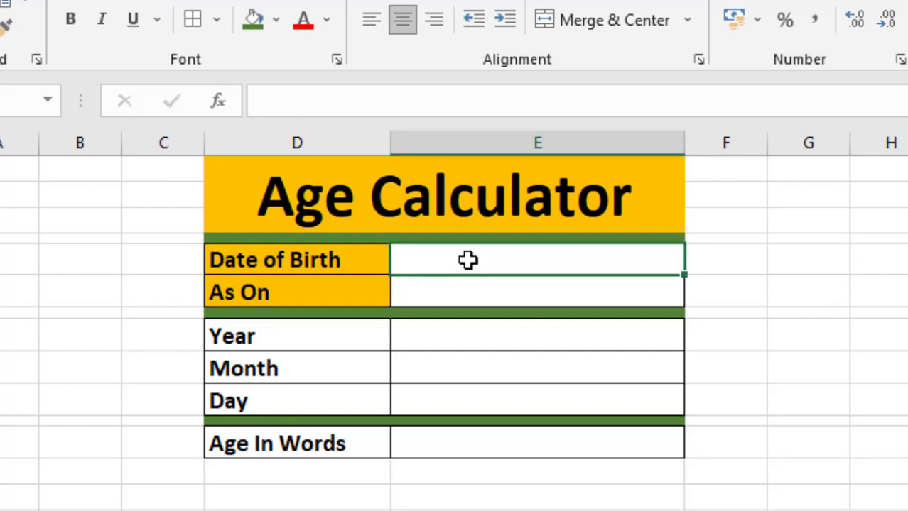
text(10/)
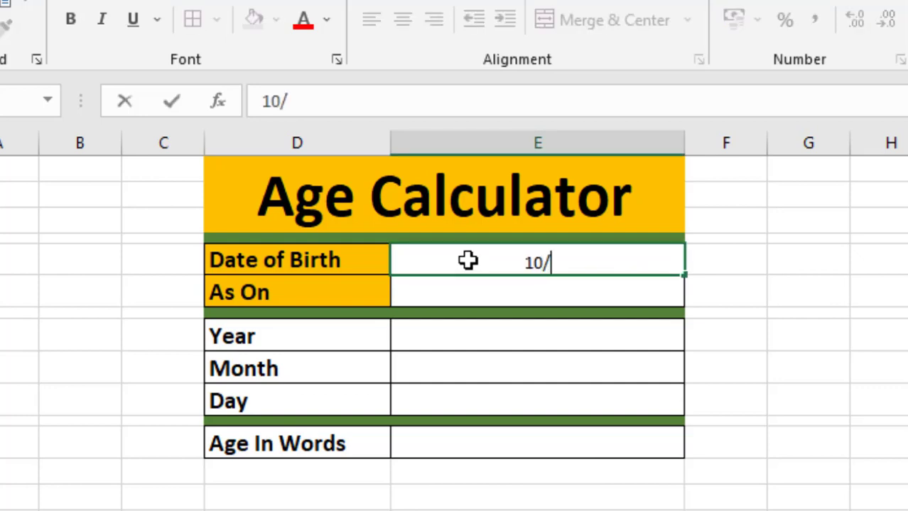
text(08/)
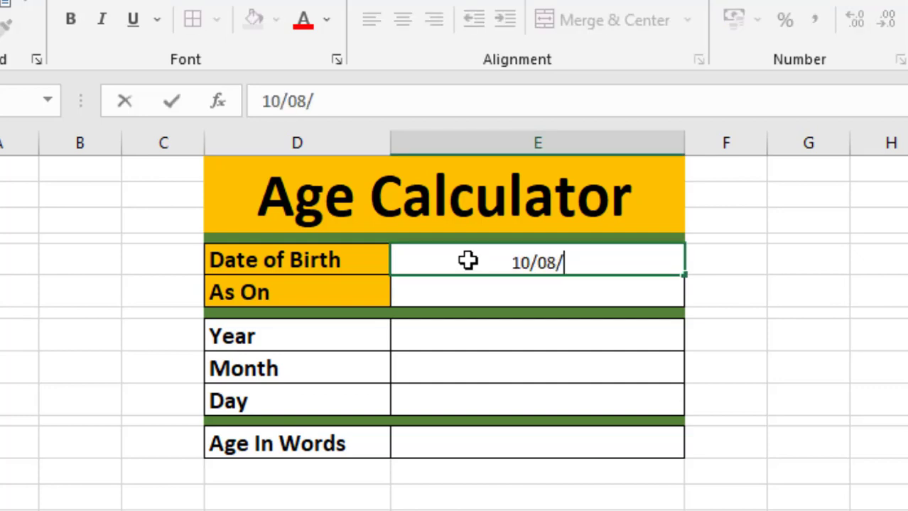
text(1990)
key(Return)
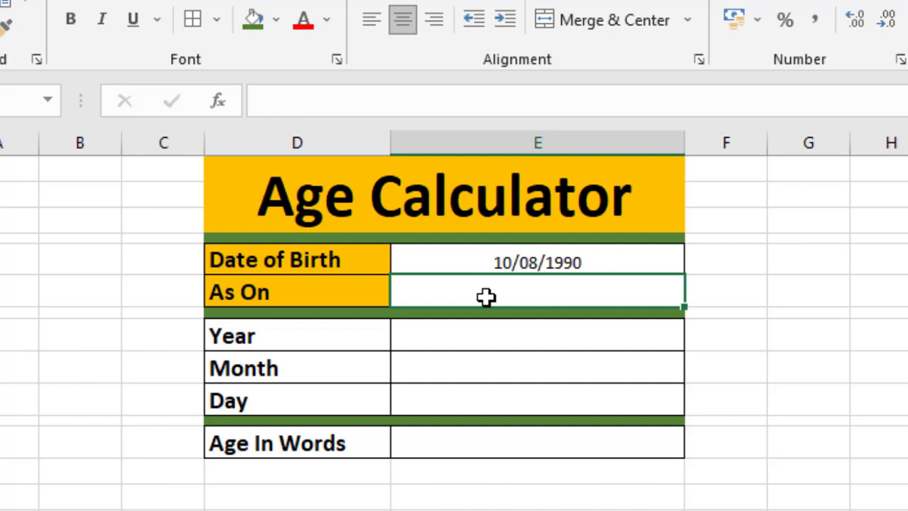
text(=toda)
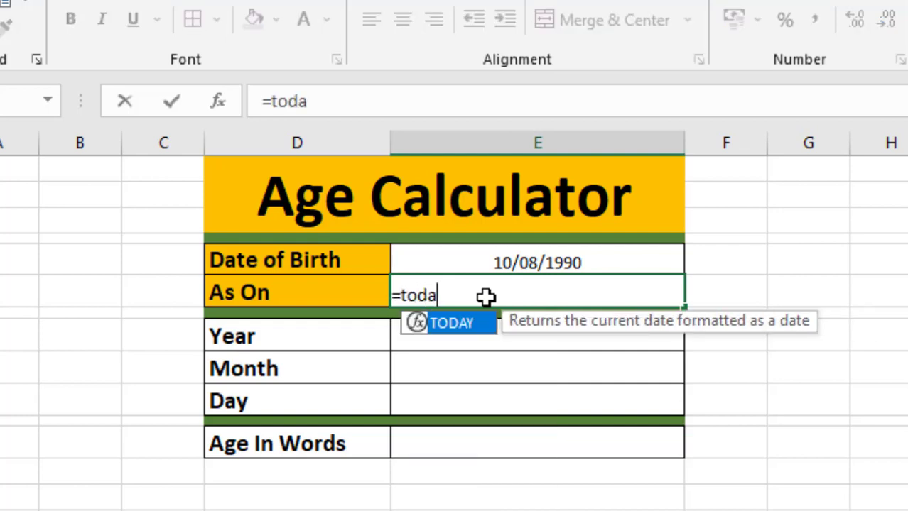
text(y())
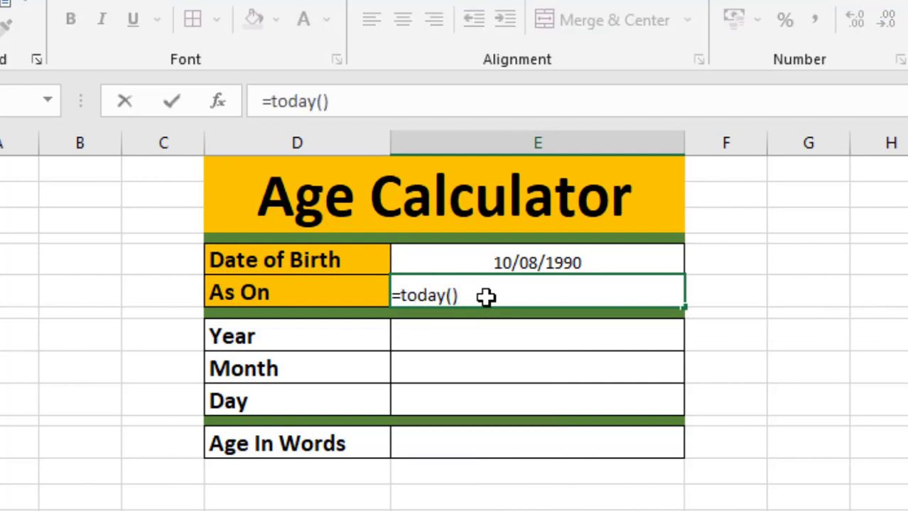
key(Return)
Step: Enter =DATEDIF(E5,E6,"Y") in the Year cell E8 to get 31 completed years
click(487, 336)
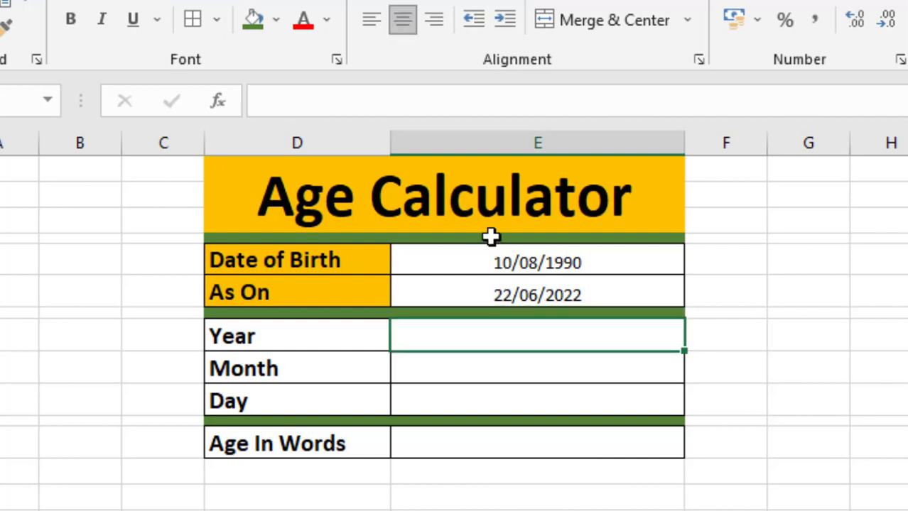
click(486, 264)
drag(486, 278, 485, 287)
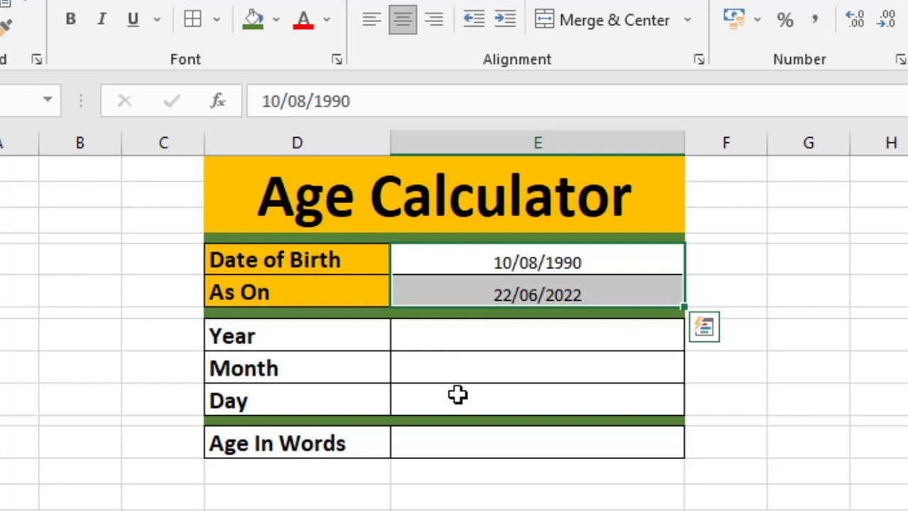
click(494, 339)
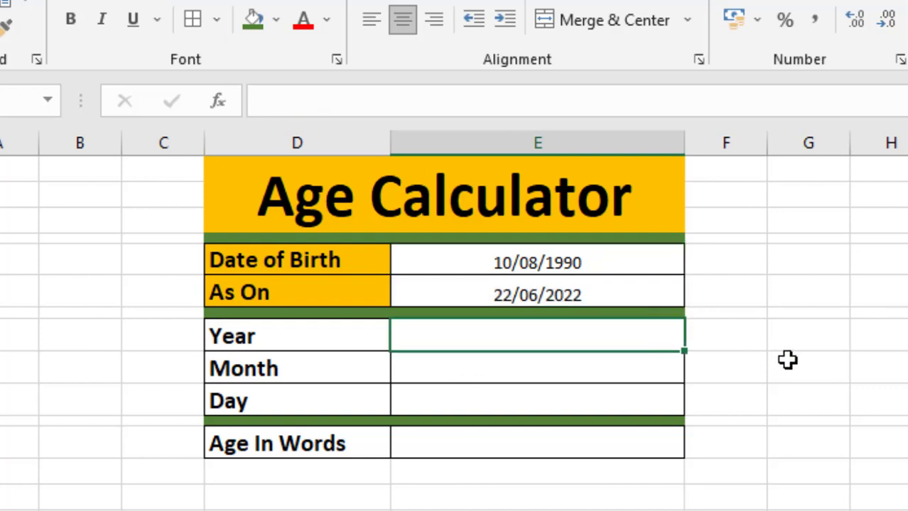
text(=da)
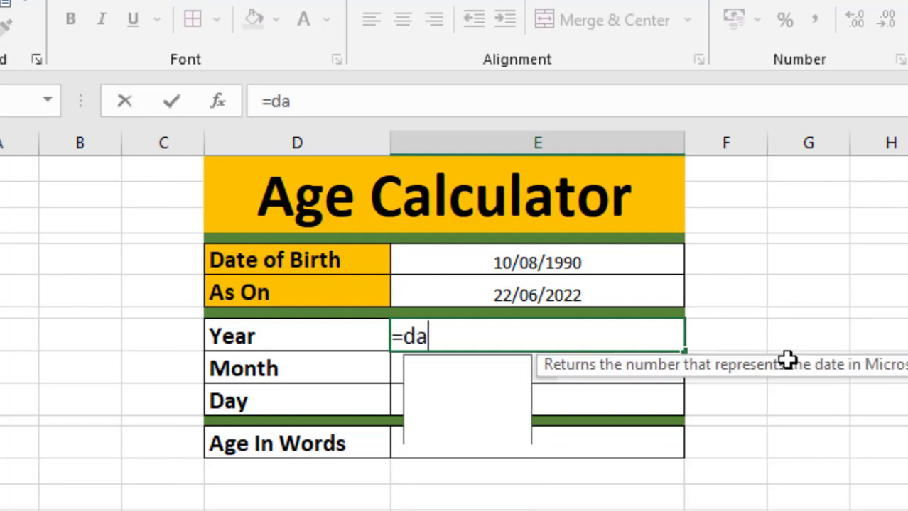
text(tedif()
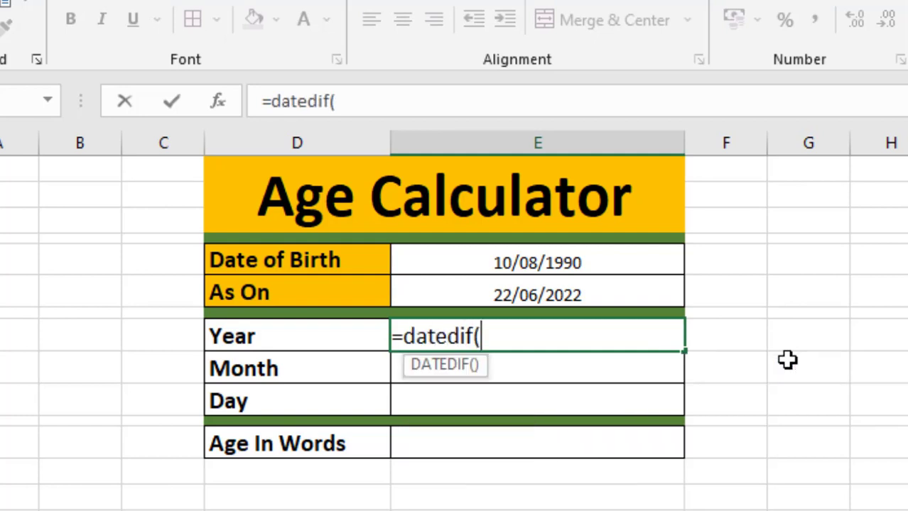
click(603, 264)
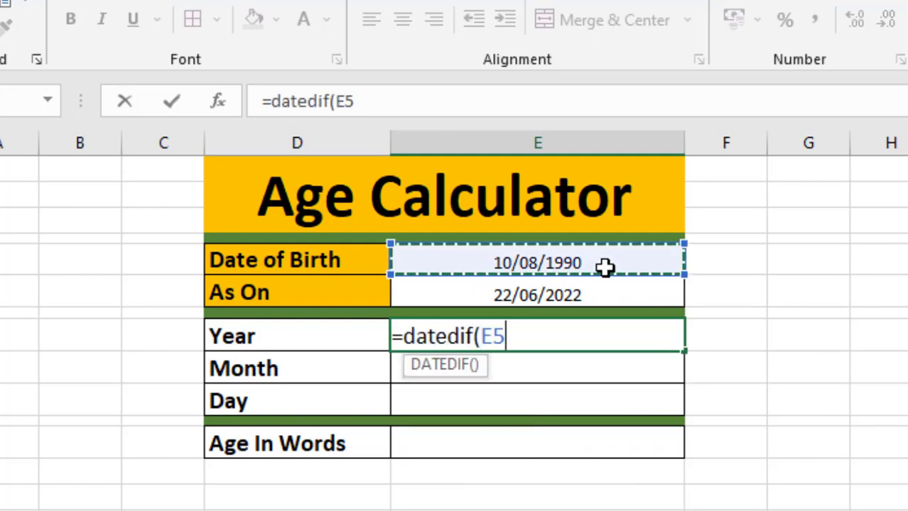
text(,)
click(582, 291)
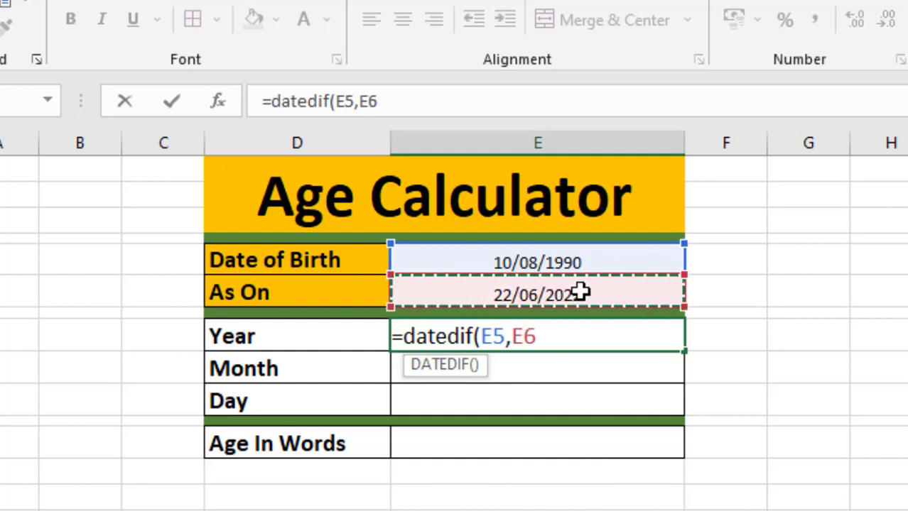
text(,)
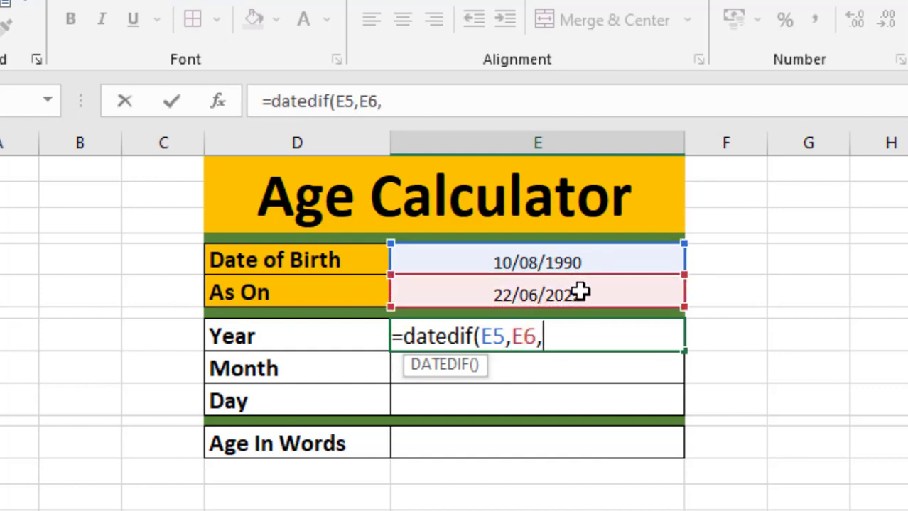
text("Y)
text("))
key(Return)
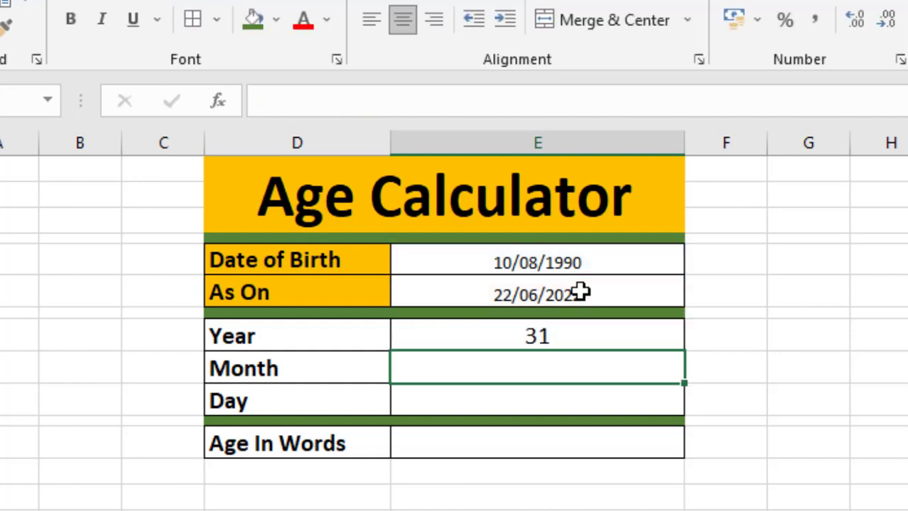
Step: Review the Year cell's DATEDIF formula against the two input dates and the Month and Day cells
click(525, 336)
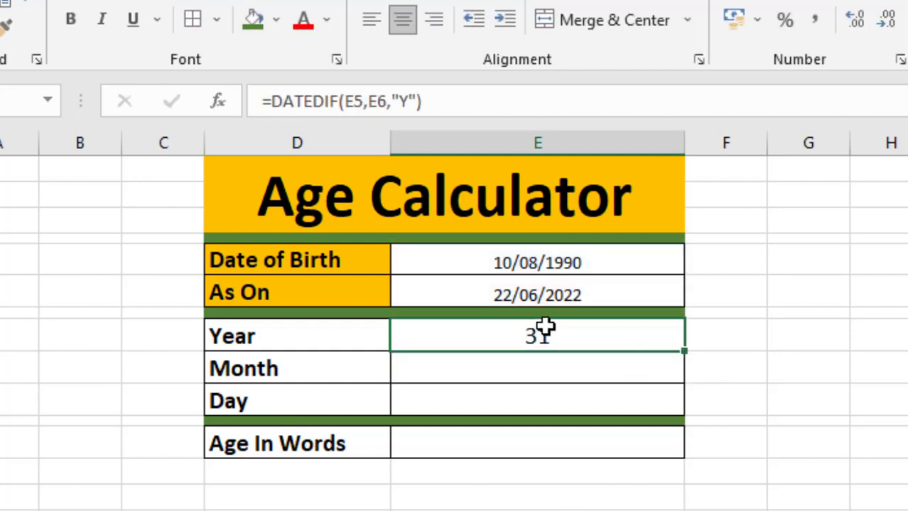
click(605, 264)
drag(600, 284, 598, 292)
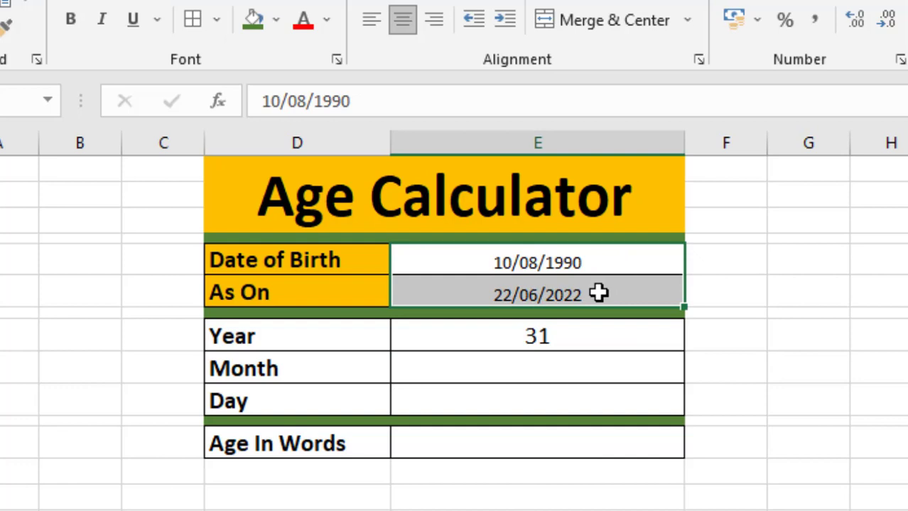
click(585, 331)
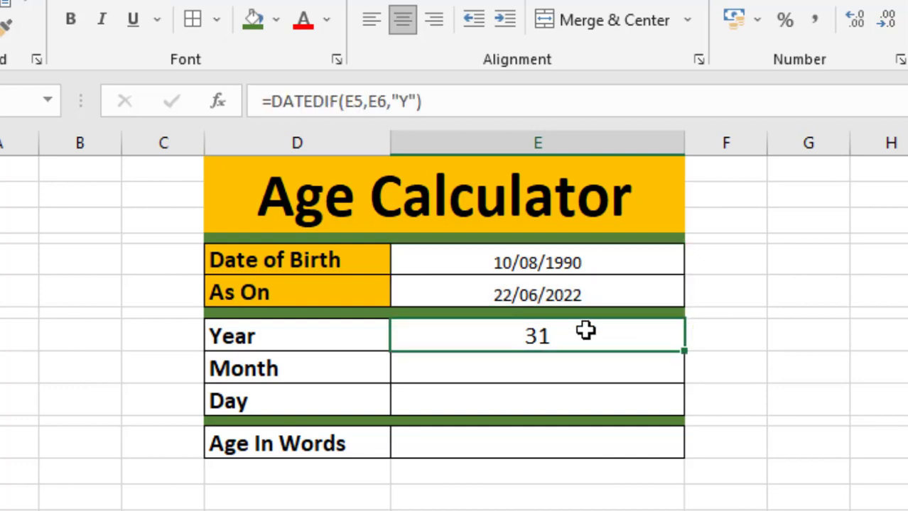
click(545, 360)
click(534, 399)
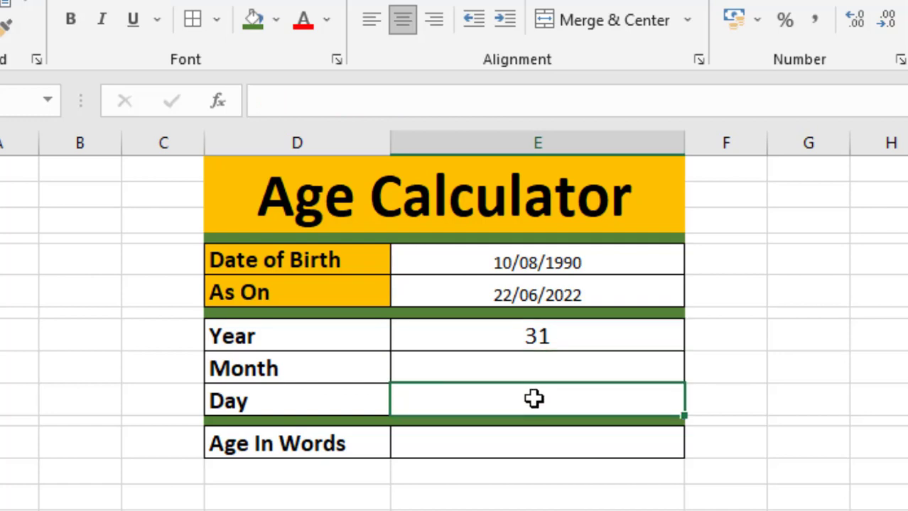
click(506, 338)
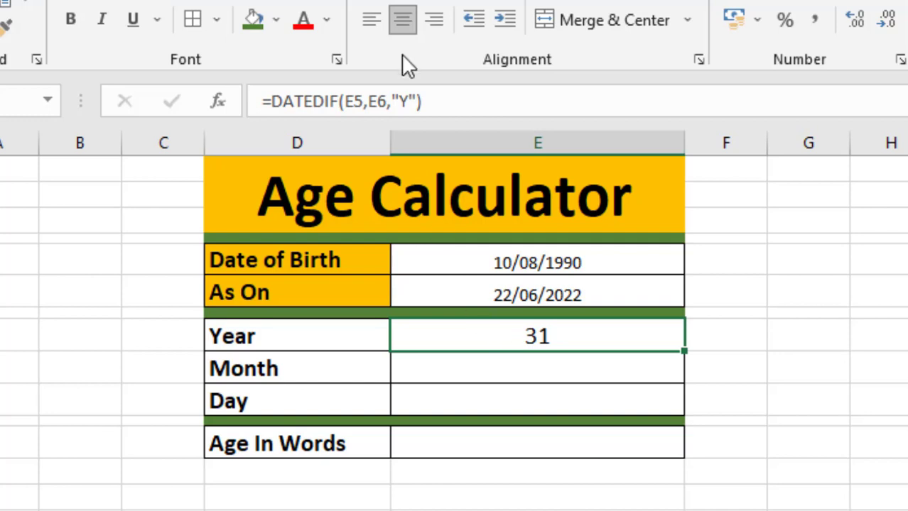
Step: Check the Date of Birth value, the As On TODAY formula and the Year formula
click(490, 260)
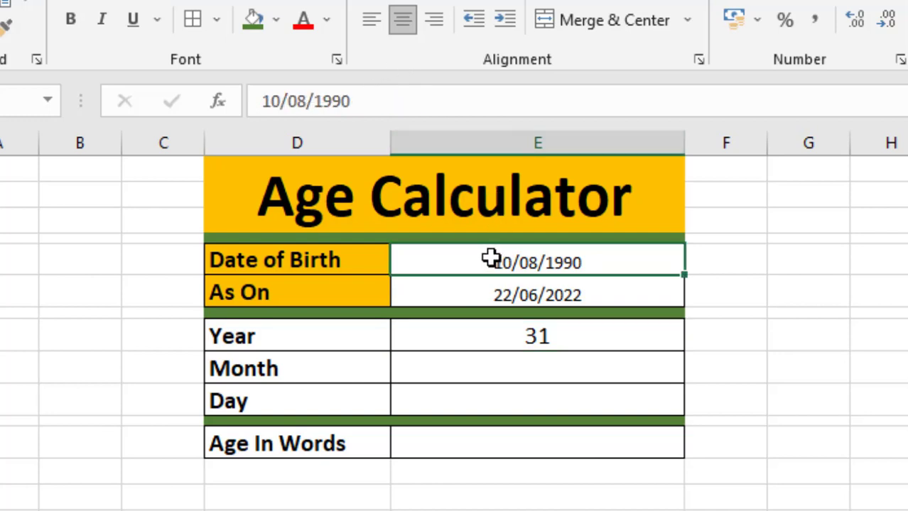
click(483, 299)
click(480, 264)
click(473, 302)
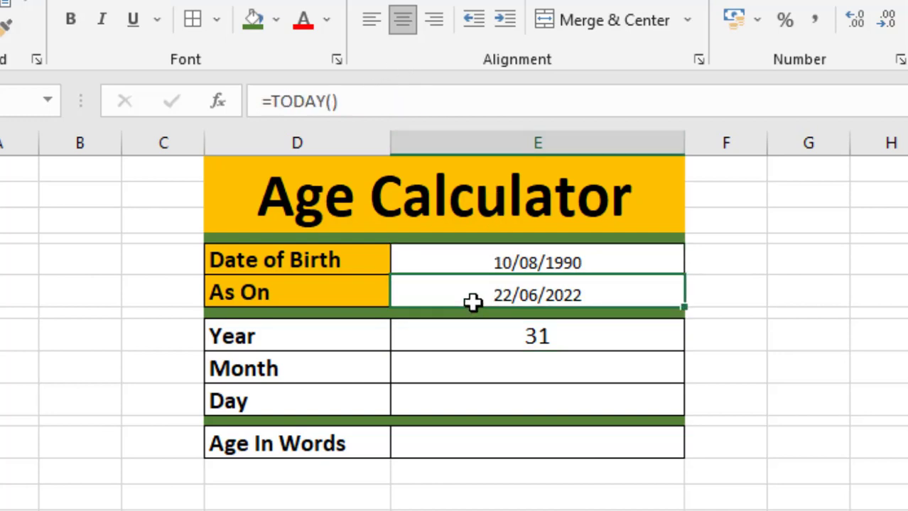
click(474, 265)
click(470, 284)
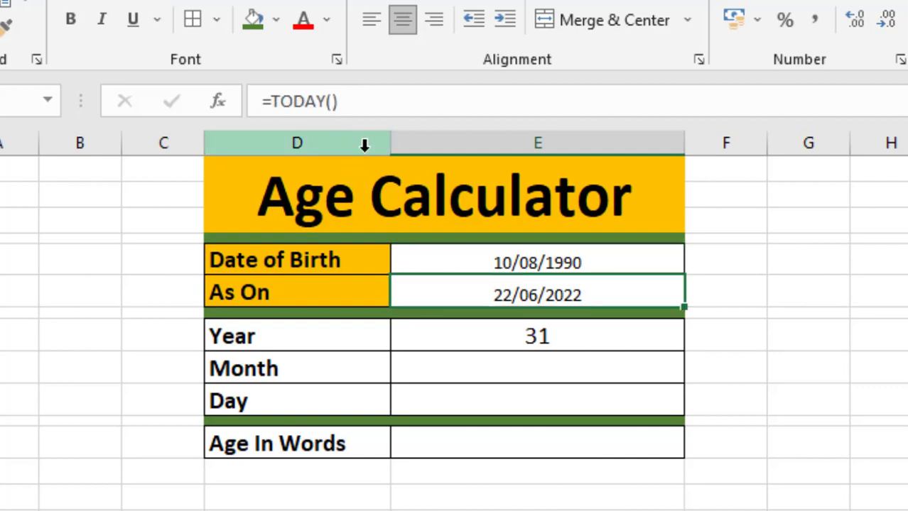
click(437, 336)
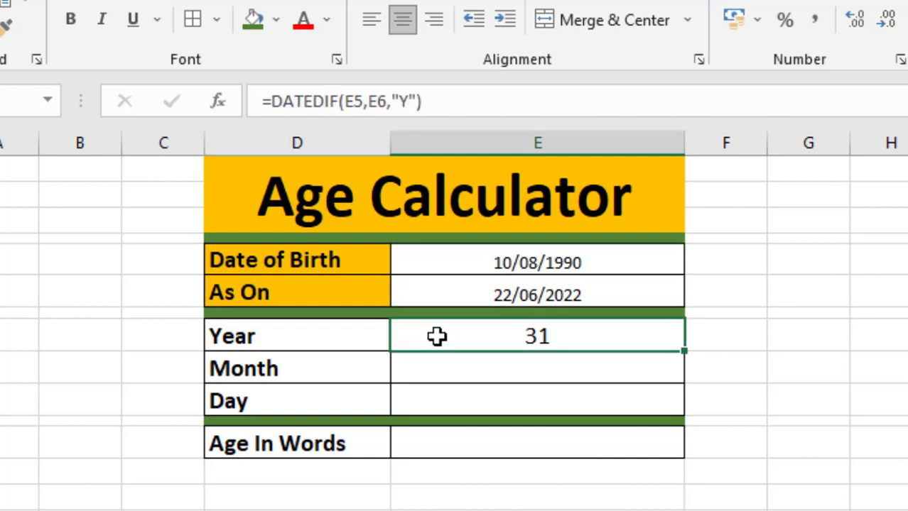
Step: Make the Year formula's date references absolute as $E$5 and $E$6
click(350, 101)
key(F4)
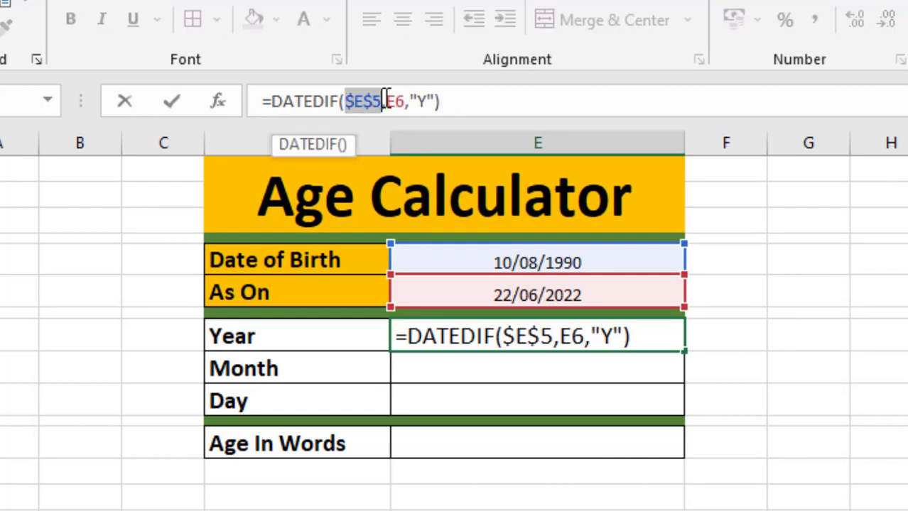
drag(405, 101, 388, 102)
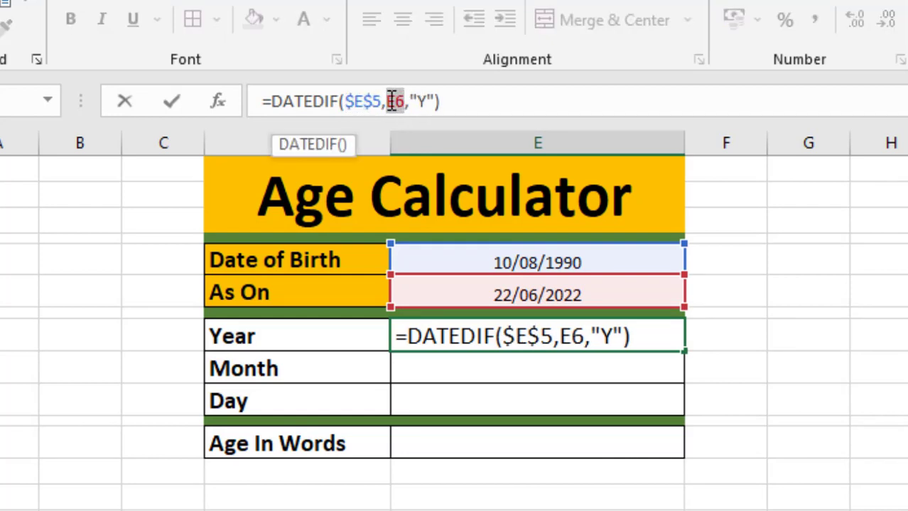
key(F4)
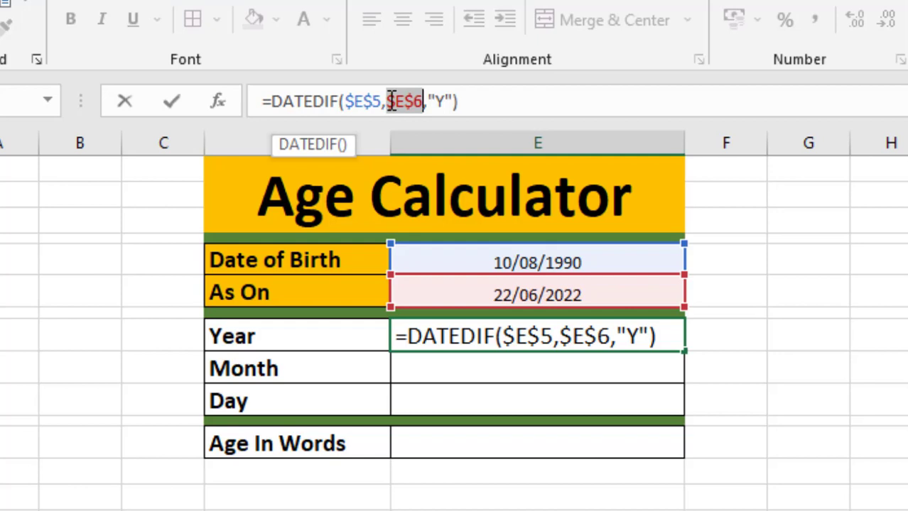
key(Return)
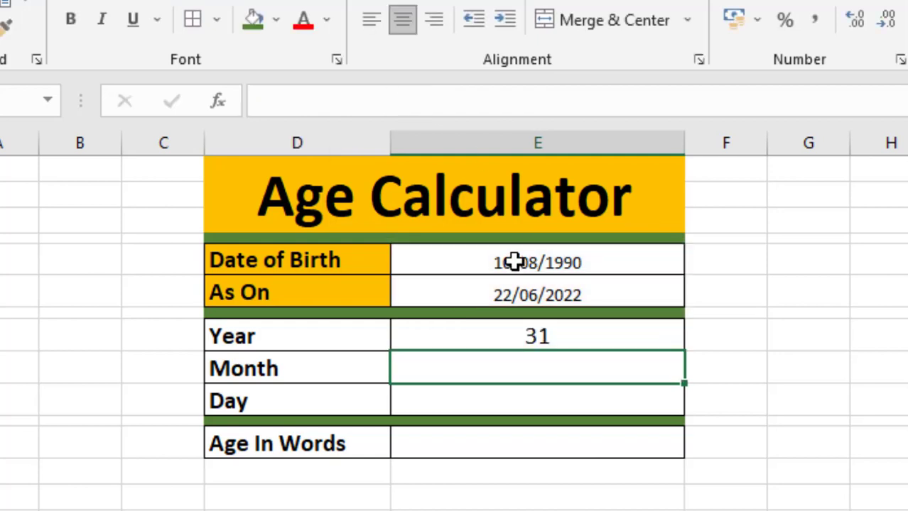
Step: Copy the Year formula into the Month cell and change its unit to "YM", giving 10 months
drag(512, 261, 510, 286)
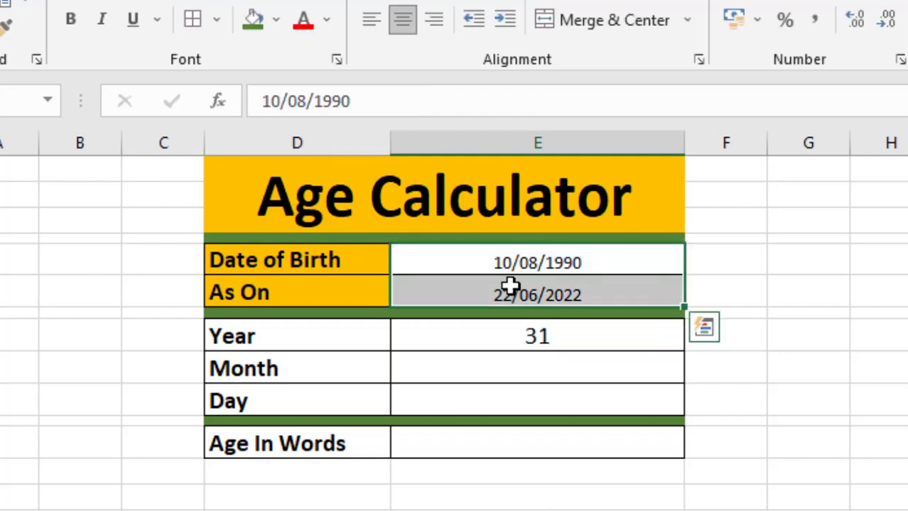
click(492, 360)
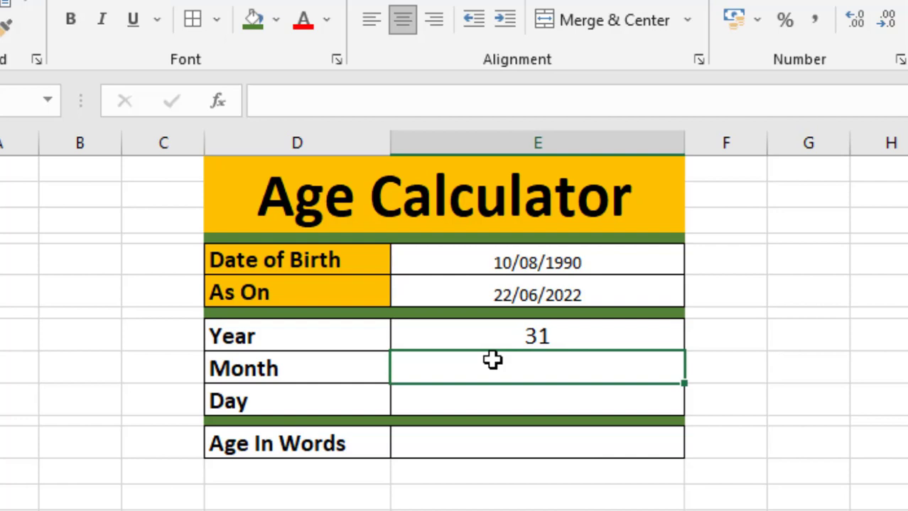
click(488, 338)
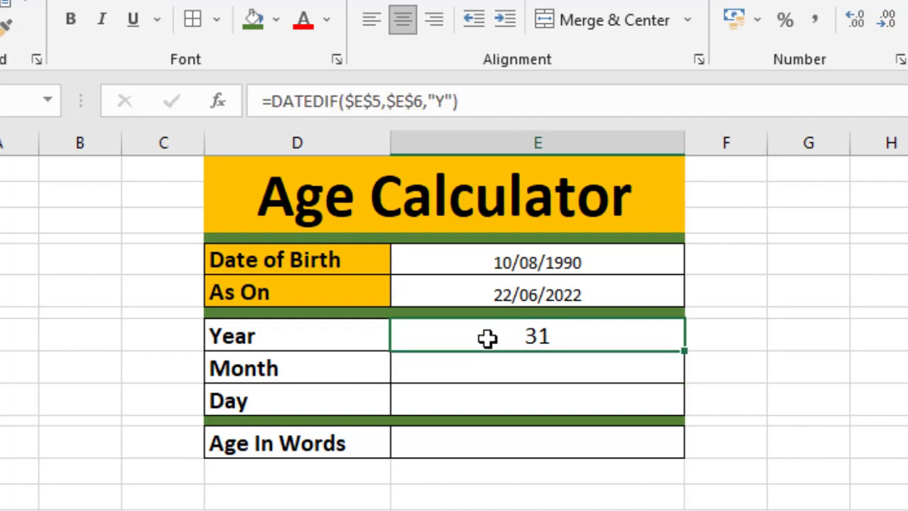
key(ctrl+c)
click(479, 369)
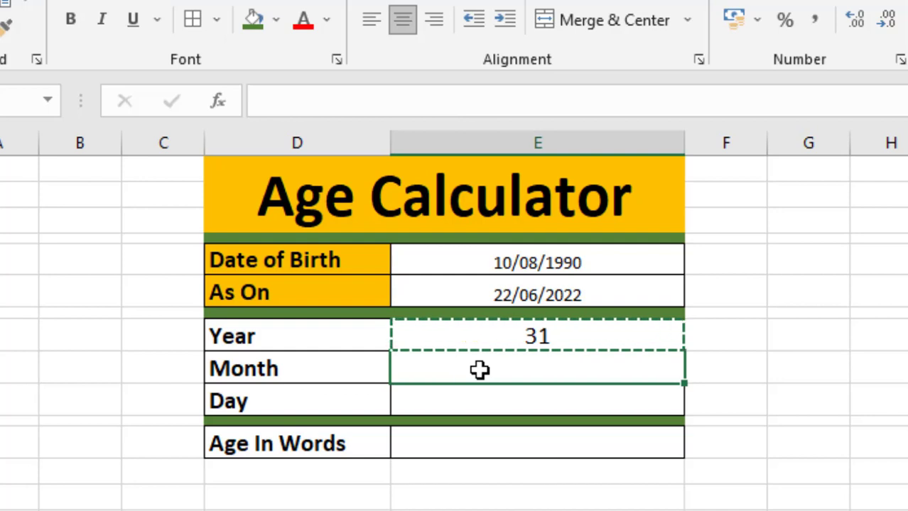
key(ctrl+v)
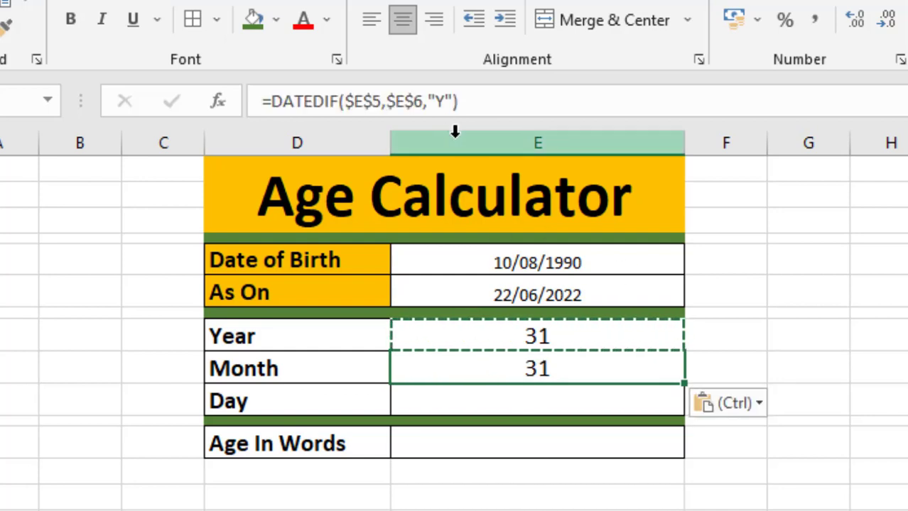
click(443, 101)
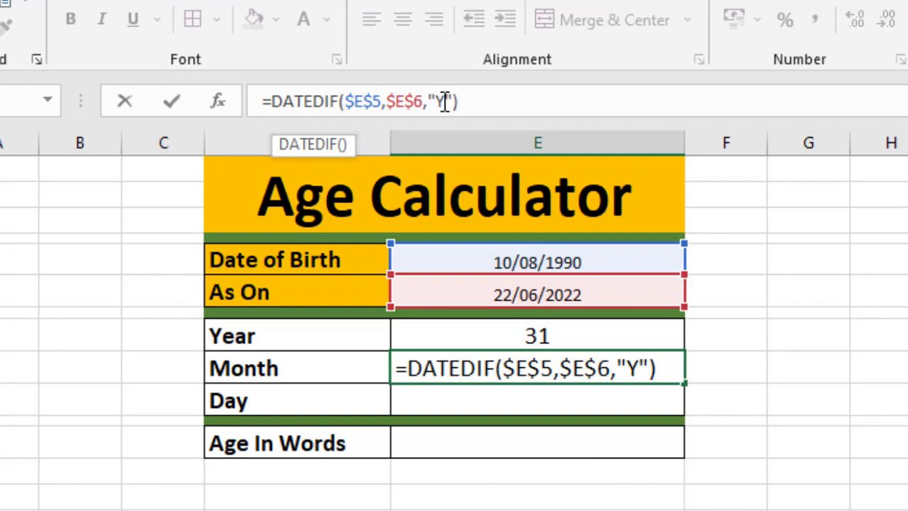
text(M)
key(Return)
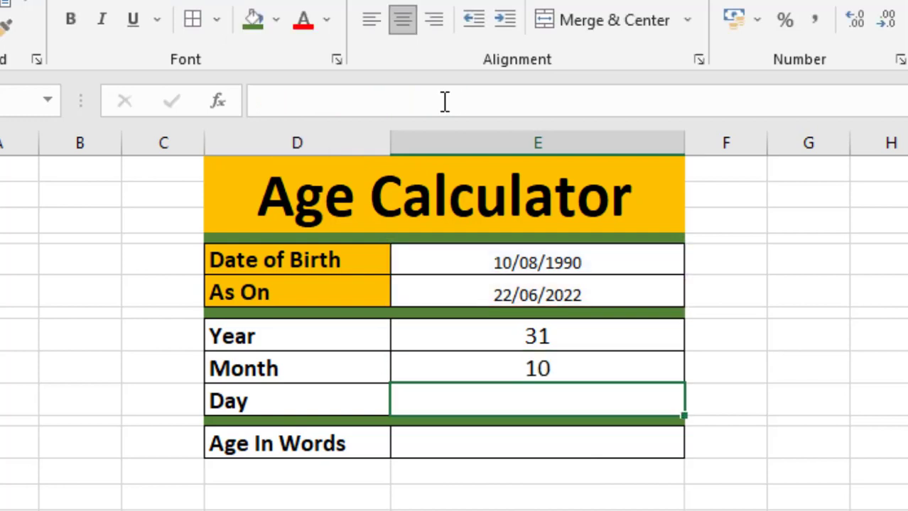
Step: Copy the Month formula into the Day cell and change its unit from "YM" to "MD", giving 12 days
click(460, 370)
click(461, 401)
click(460, 368)
key(ctrl+c)
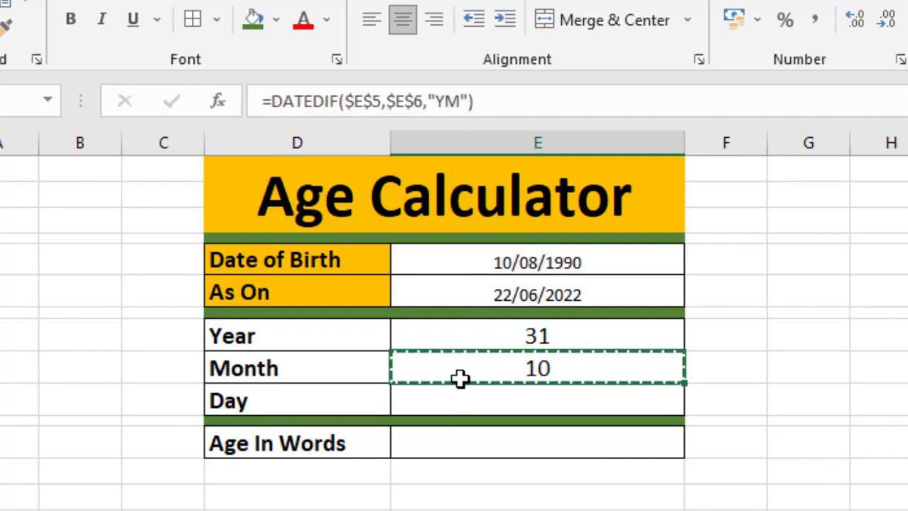
click(461, 399)
key(ctrl+v)
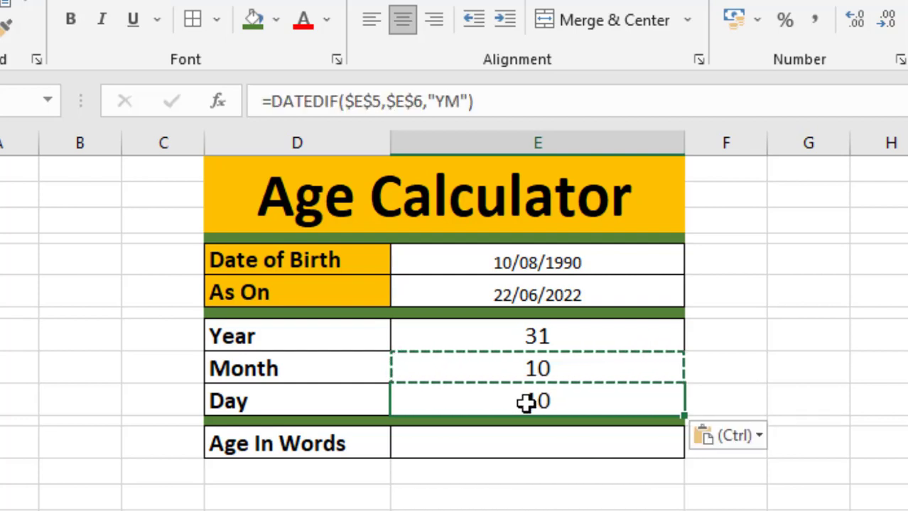
click(461, 102)
key(BackSpace)
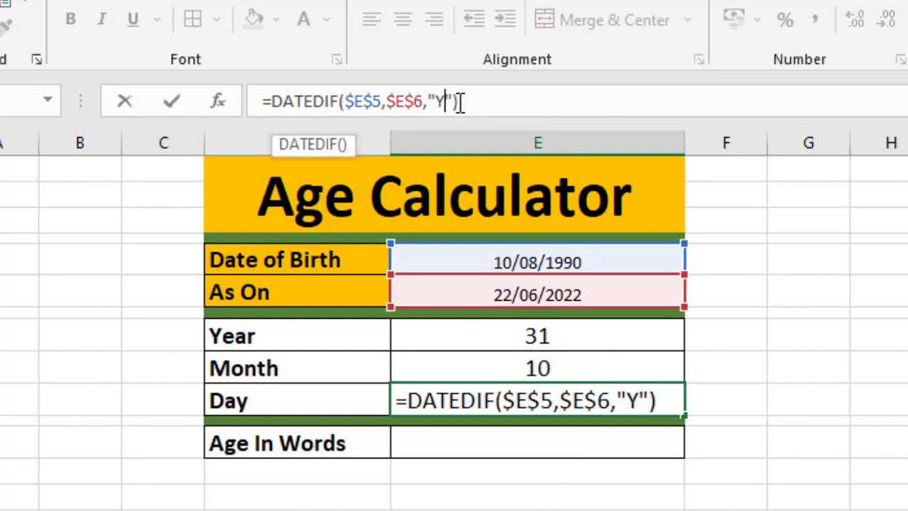
key(BackSpace)
text(MD)
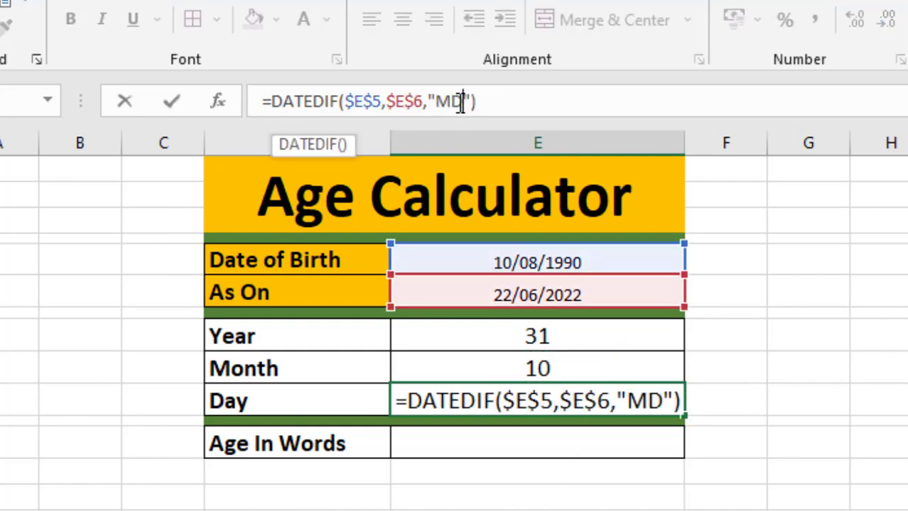
key(Return)
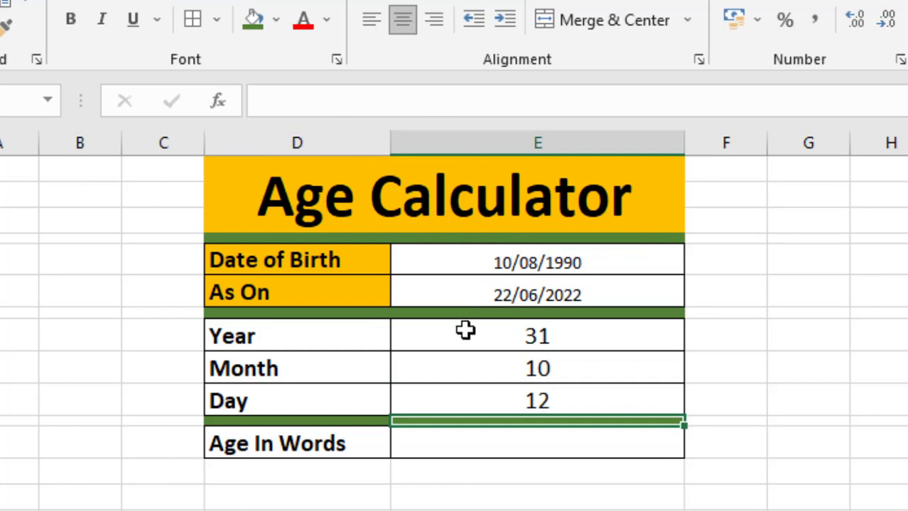
drag(482, 260, 480, 289)
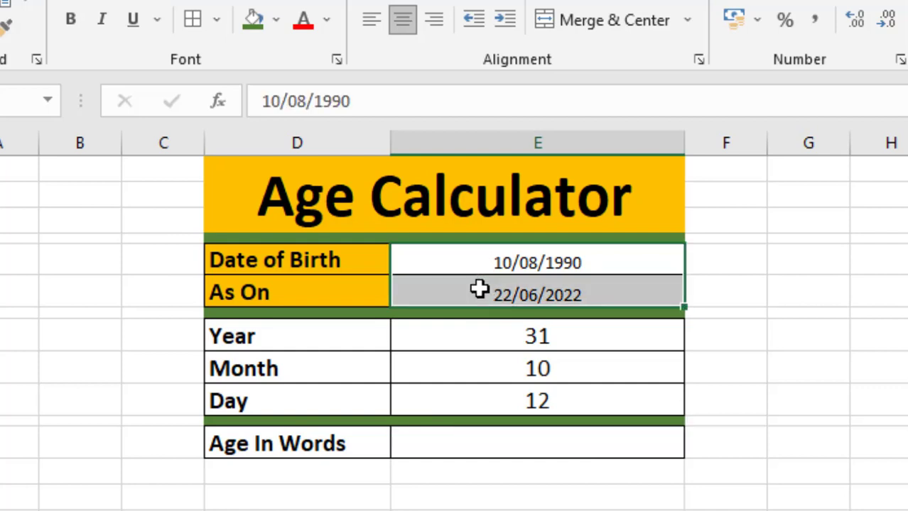
click(478, 326)
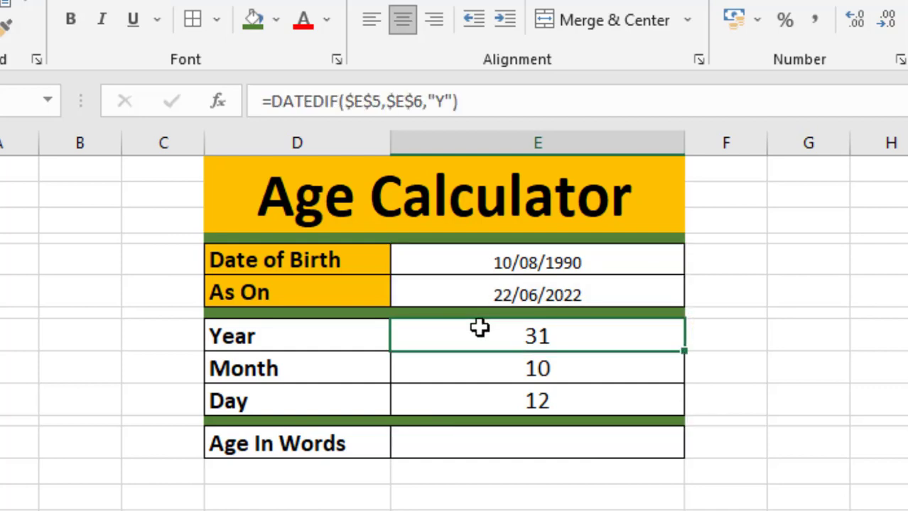
click(479, 355)
click(476, 393)
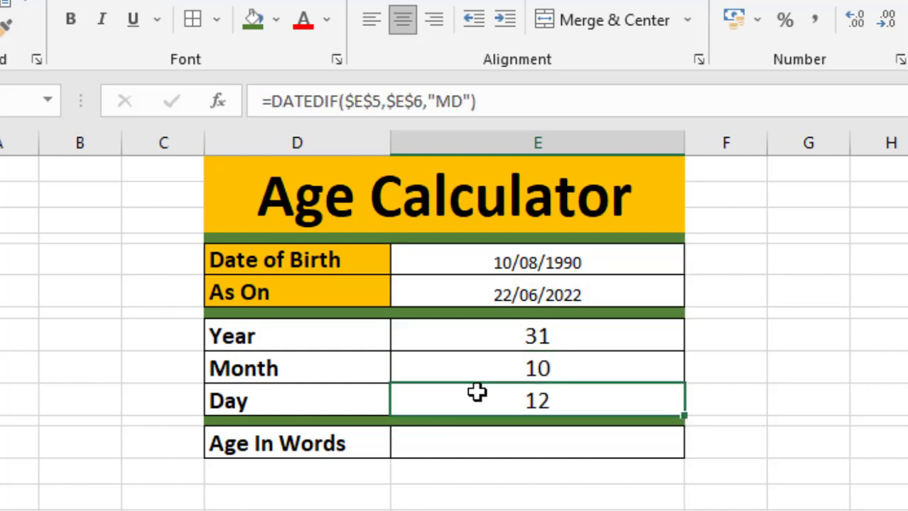
click(472, 442)
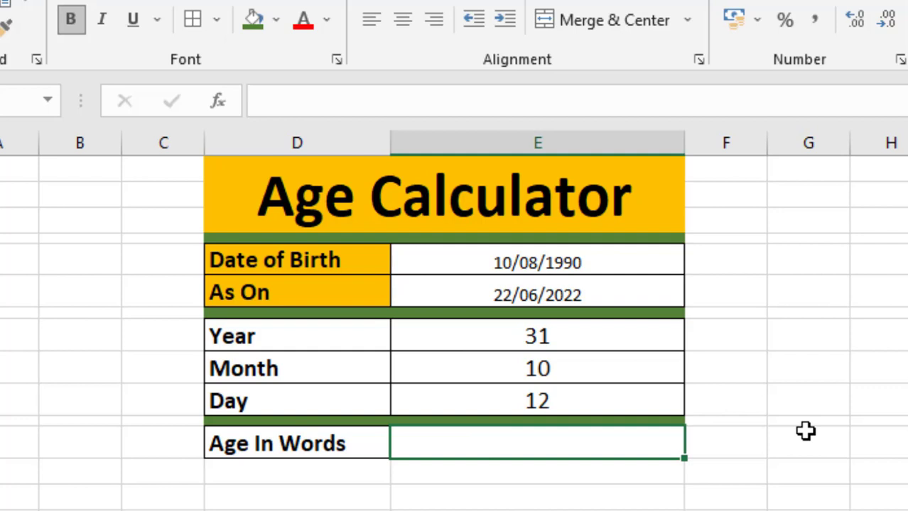
Step: Enter =E8&" Years "&E9&" Months "&E10&" Days " in the Age In Words cell
text(=)
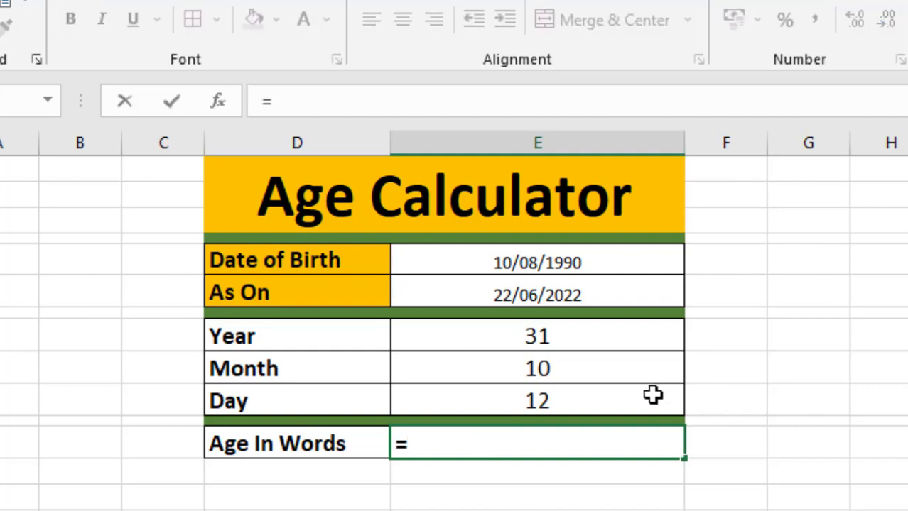
click(594, 341)
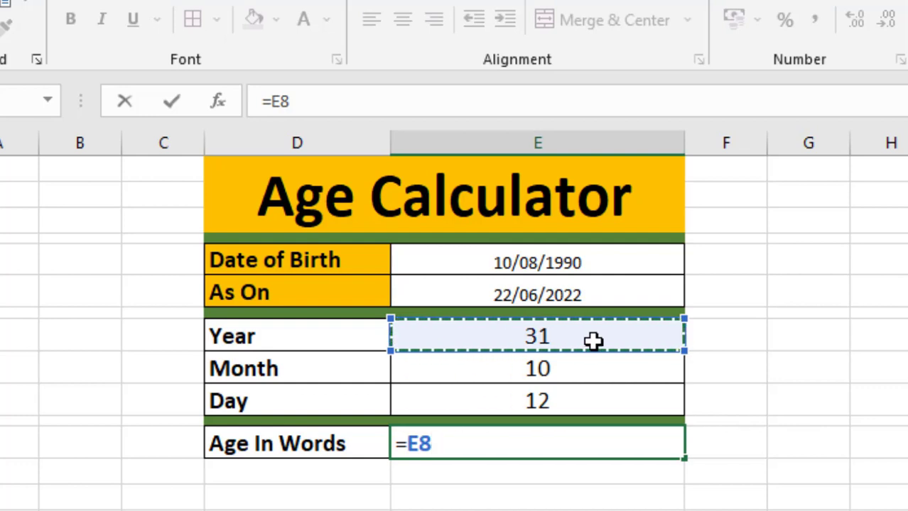
text(&)
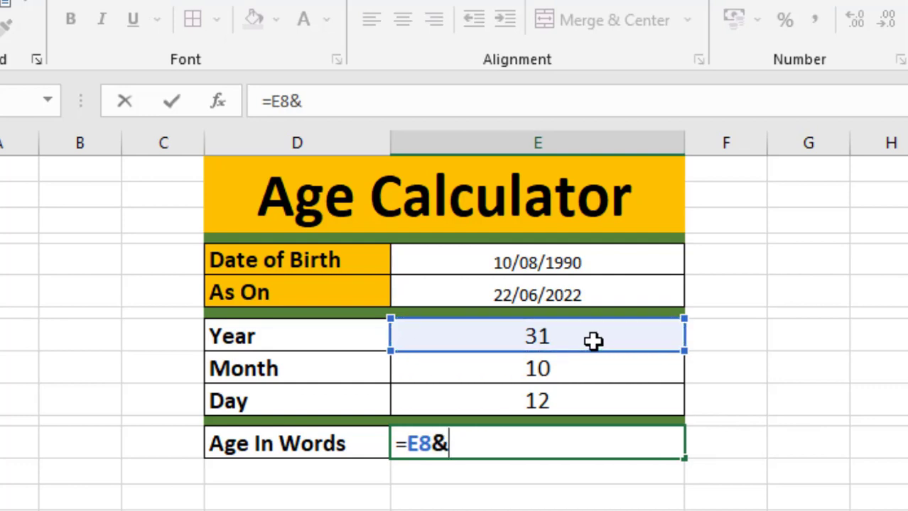
text(")
text( Years )
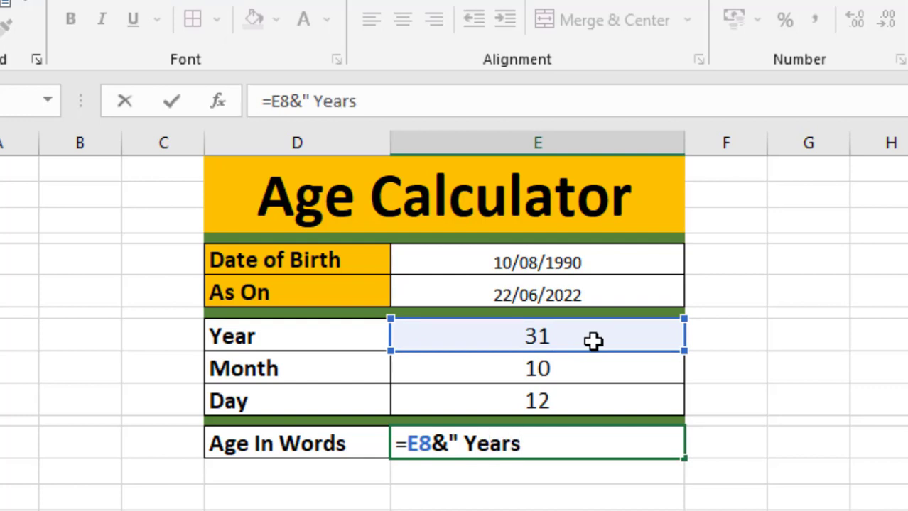
text(")
text(&)
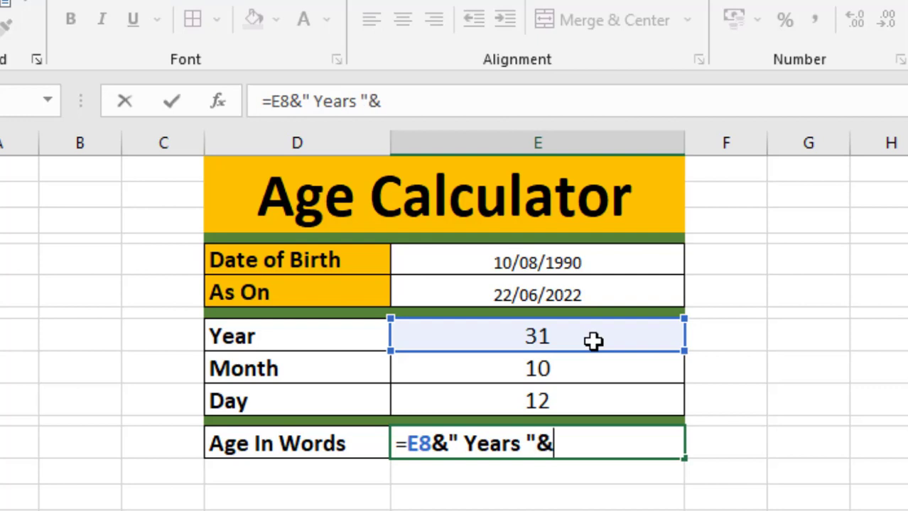
click(561, 371)
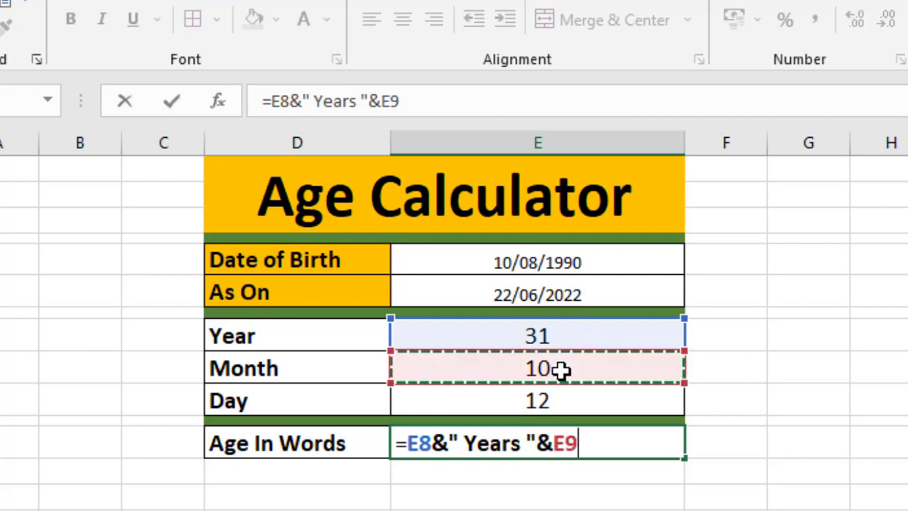
text(&)
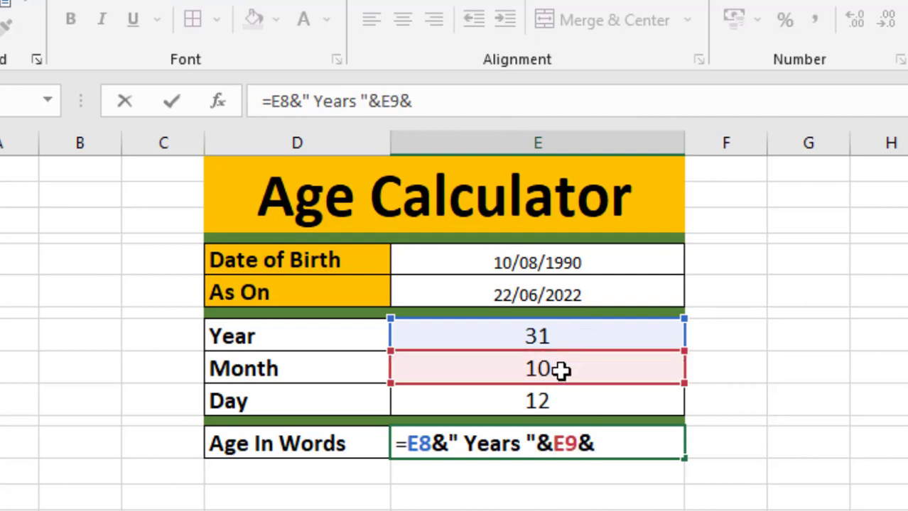
text(")
text( MOnths)
key(BackSpace)
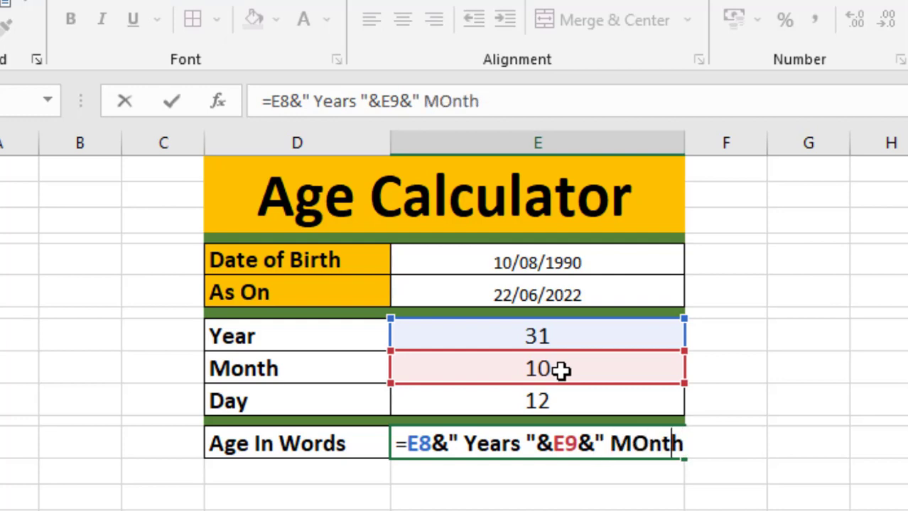
key(BackSpace)
key(BackSpace)
key(BackSpace)
key(BackSpace)
text(onths)
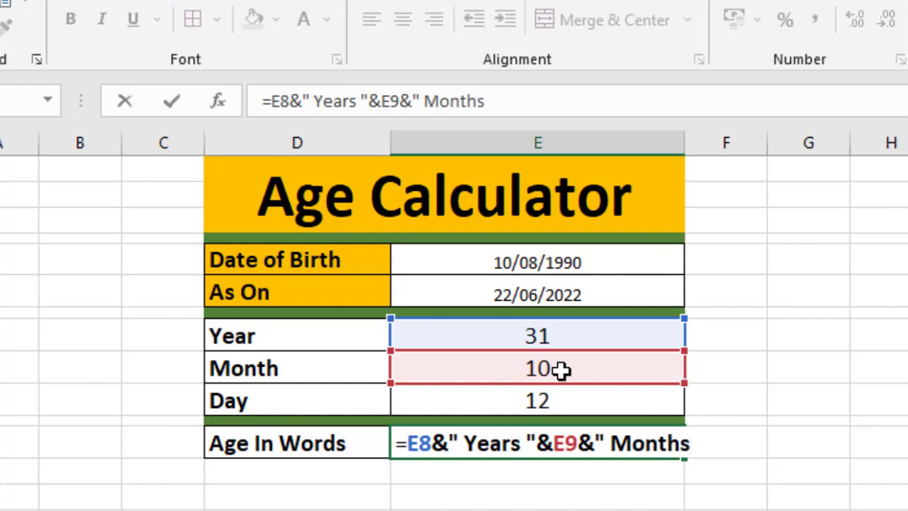
text( ")
text(&)
click(544, 402)
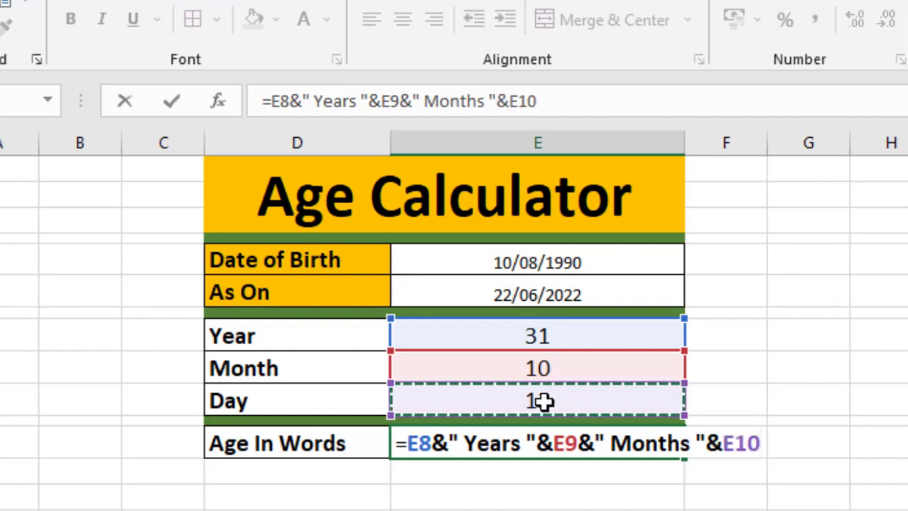
text(&)
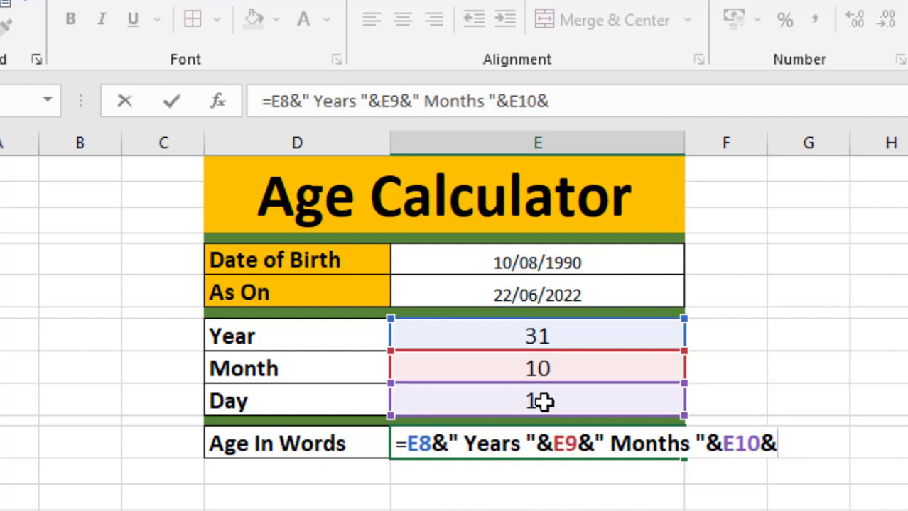
text(")
text( Days)
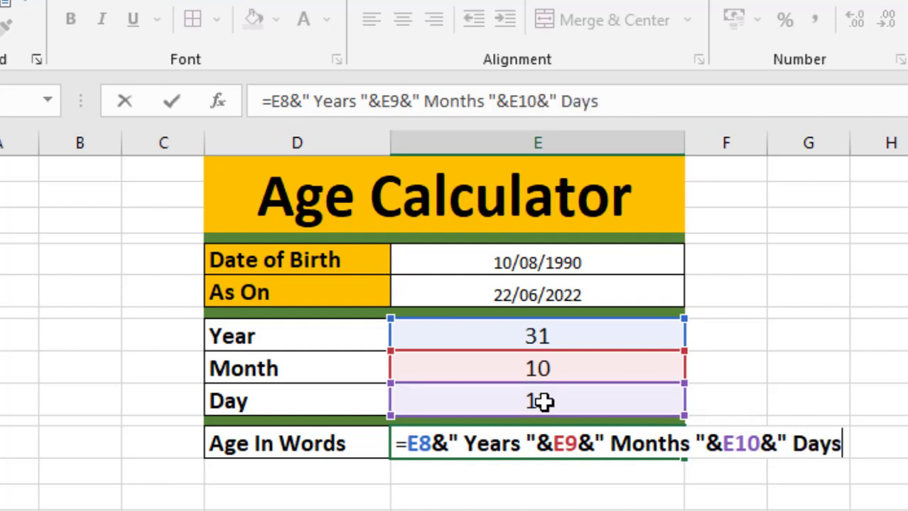
text( ")
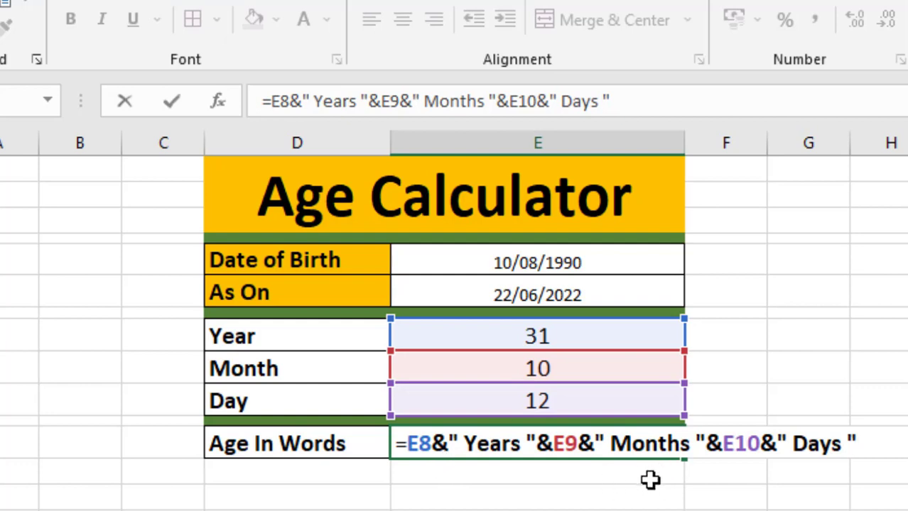
key(Return)
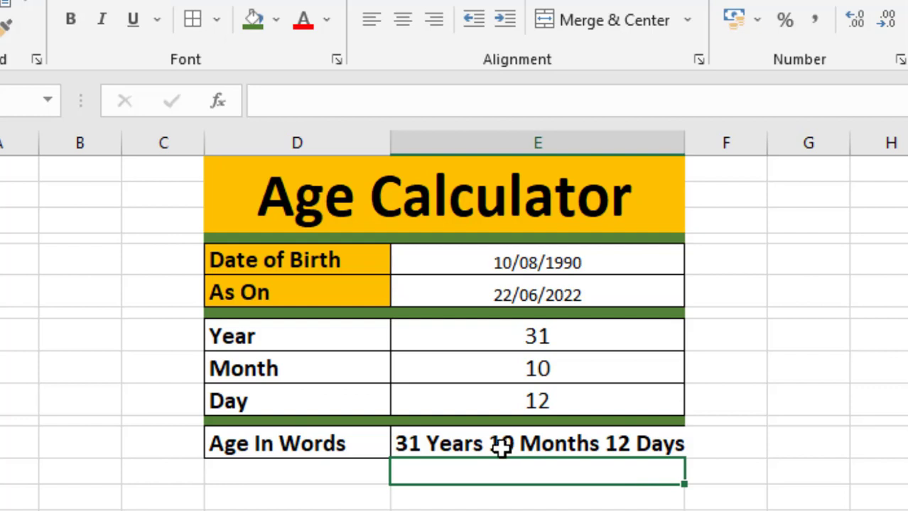
Step: Replace the Date of Birth with 14/09/1993, updating the age to 28 Years 9 Months 8 Days
click(579, 262)
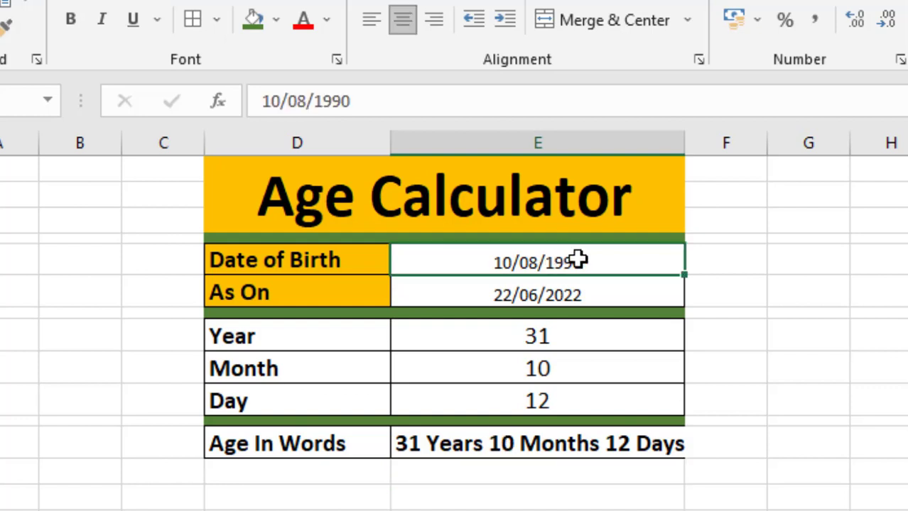
text(1)
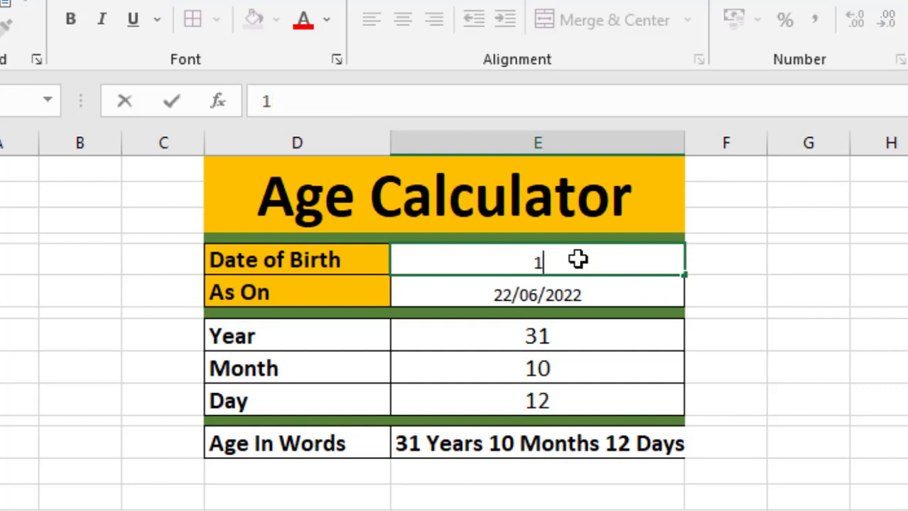
text(4/)
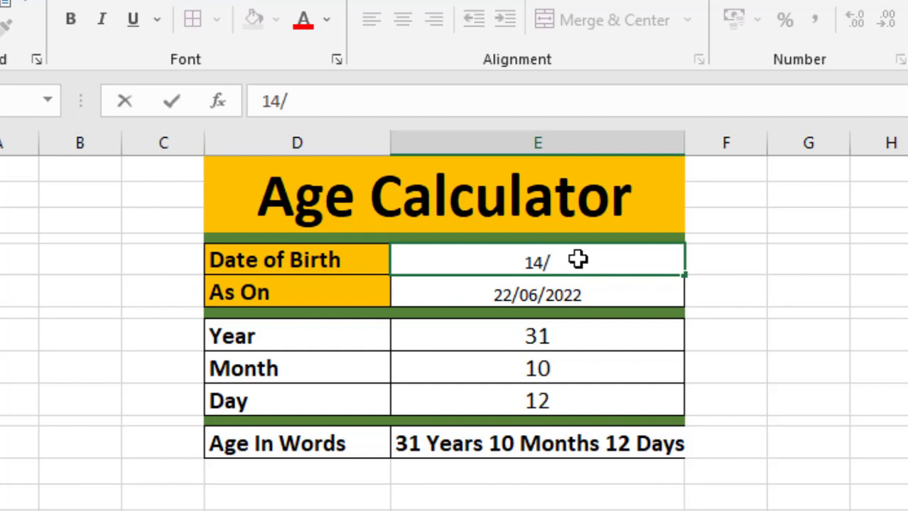
text(09)
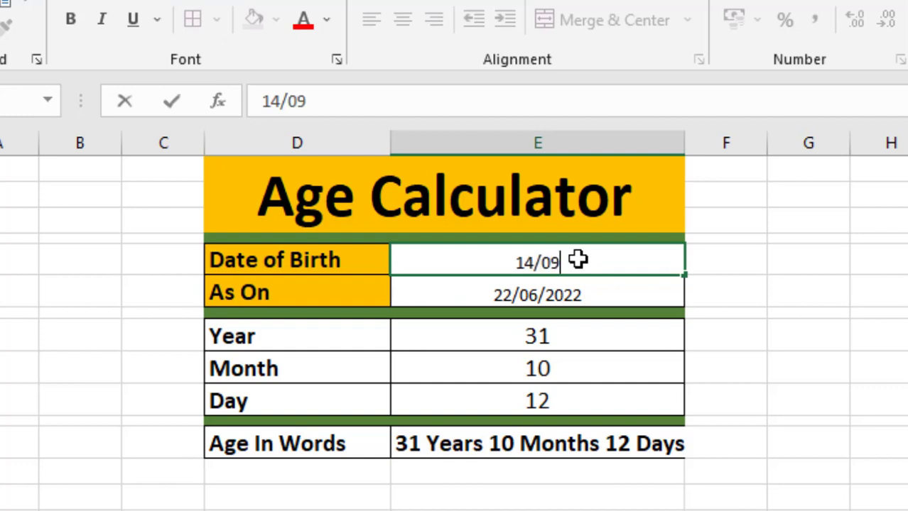
text(/)
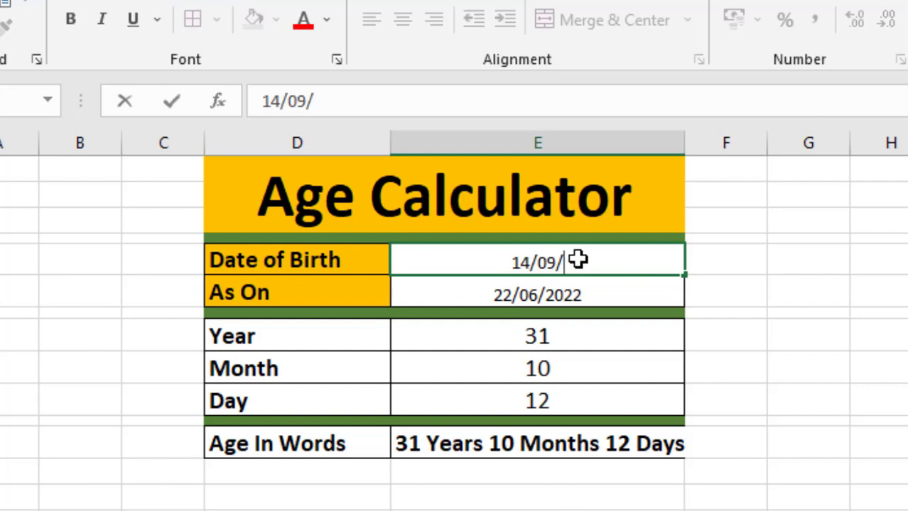
text(1)
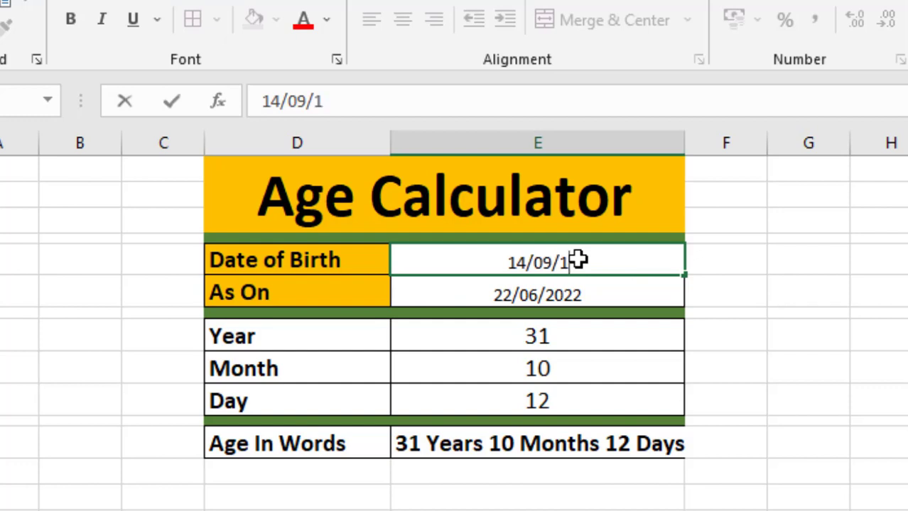
text(9)
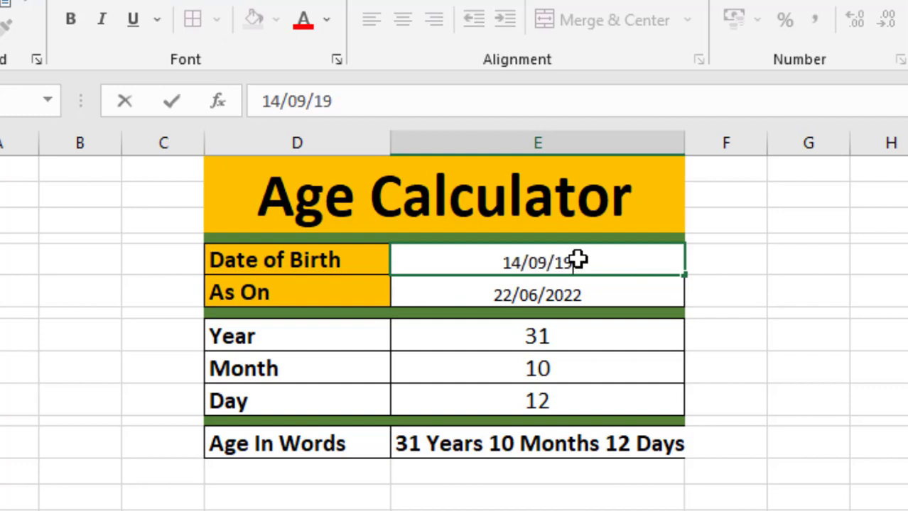
text(93)
key(Return)
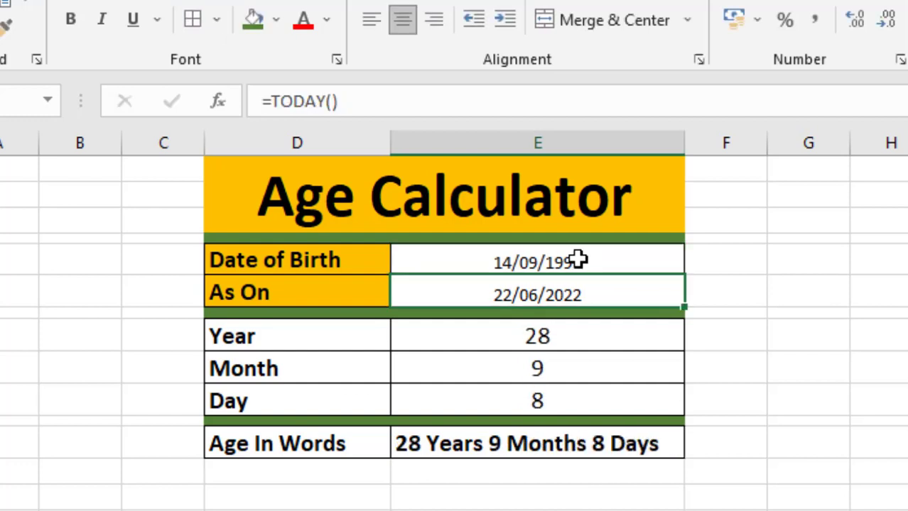